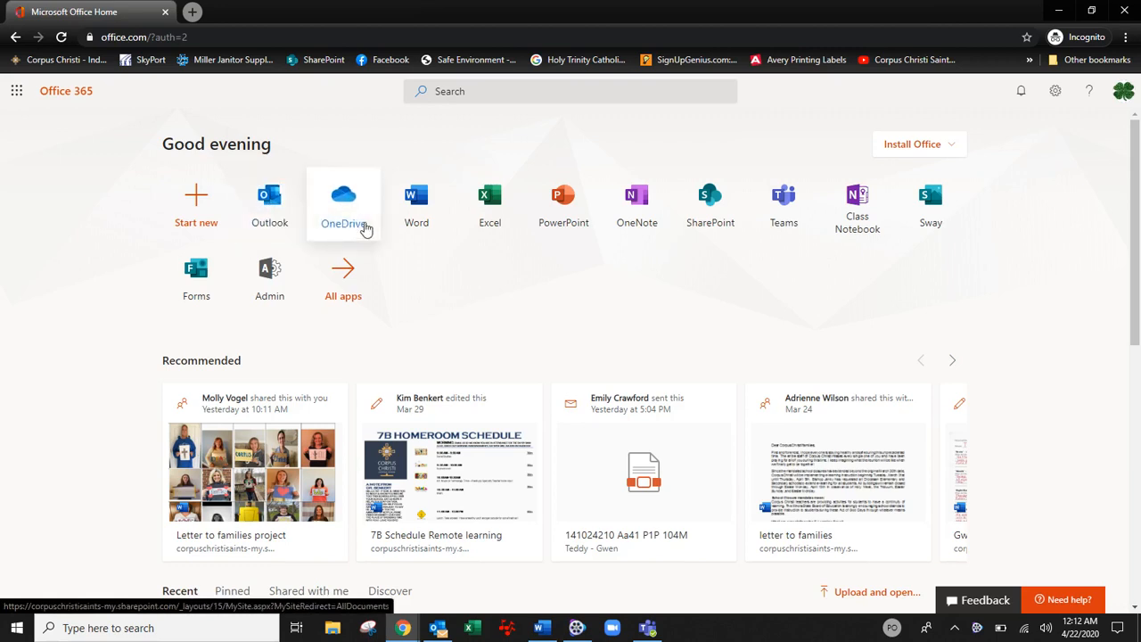
Switch to Outlook, start a new message and address it to the teacher from the suggested contacts.
{"action": "left_click", "coordinate": [274, 207]}
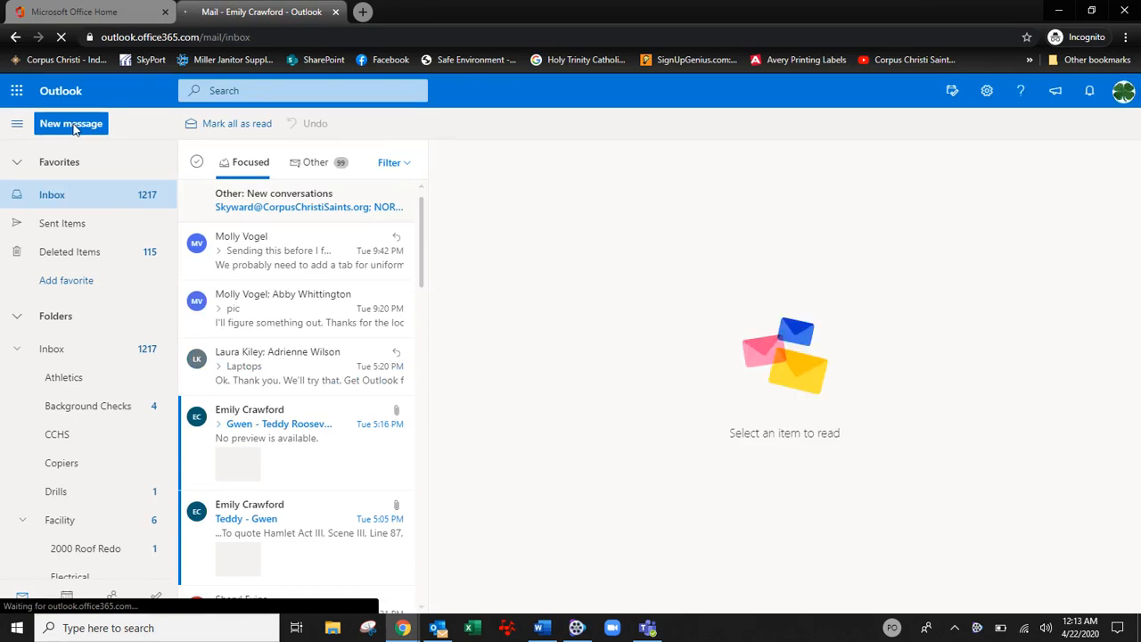
{"action": "left_click", "coordinate": [75, 129]}
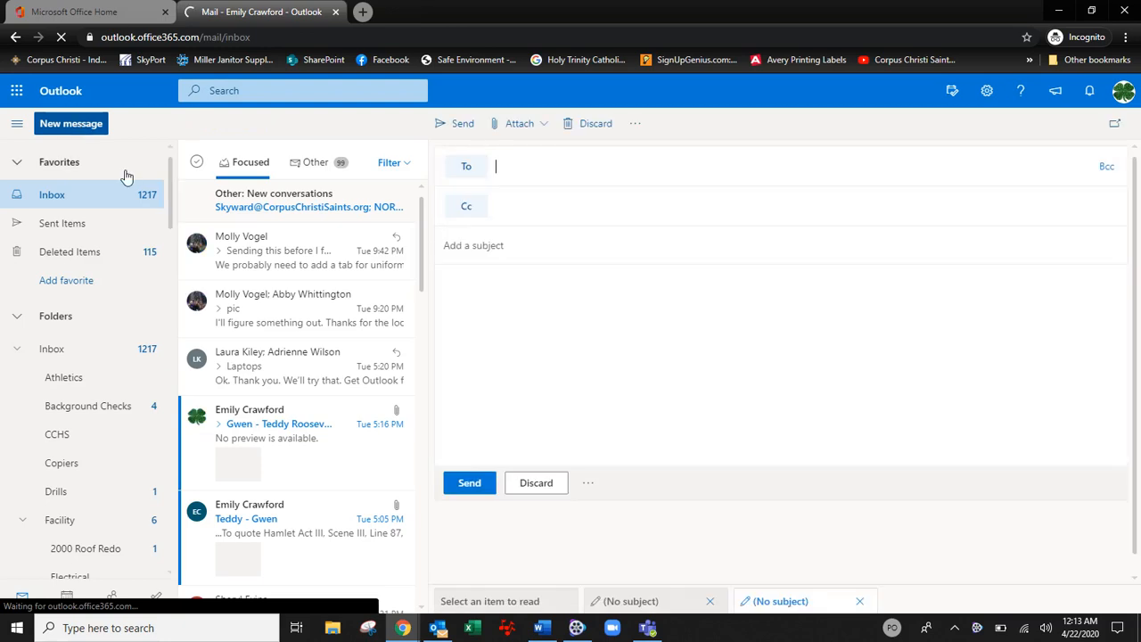
{"action": "left_click", "coordinate": [514, 167]}
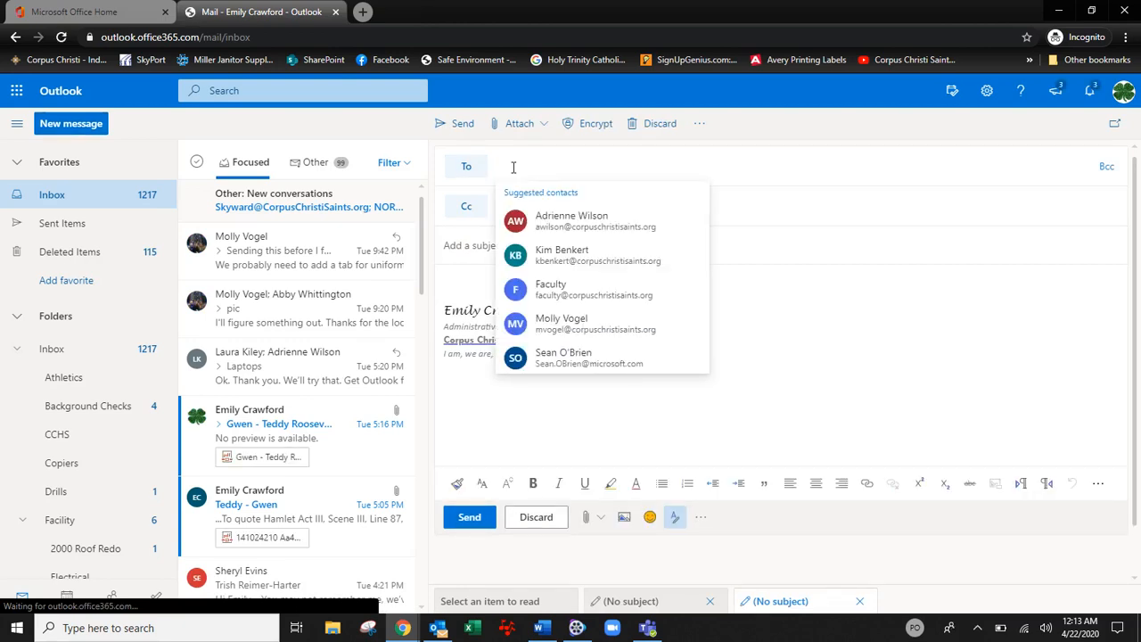
{"action": "left_click", "coordinate": [557, 252]}
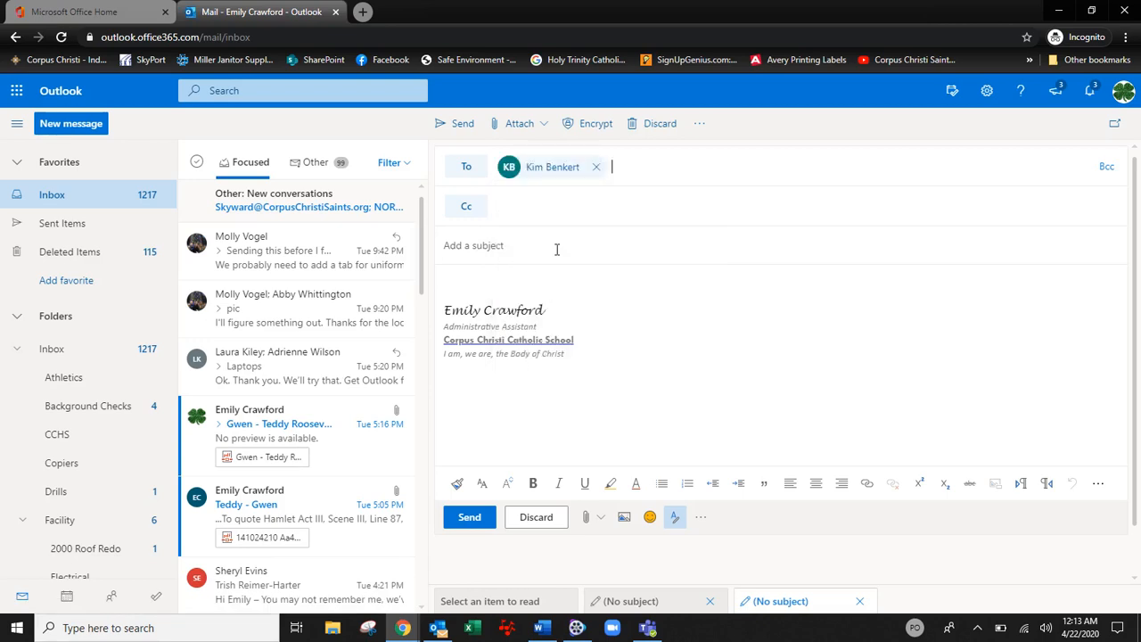
Attach the most recent Document7.docx from the OneDrive cloud location to the message as a copy.
{"action": "left_click", "coordinate": [541, 129]}
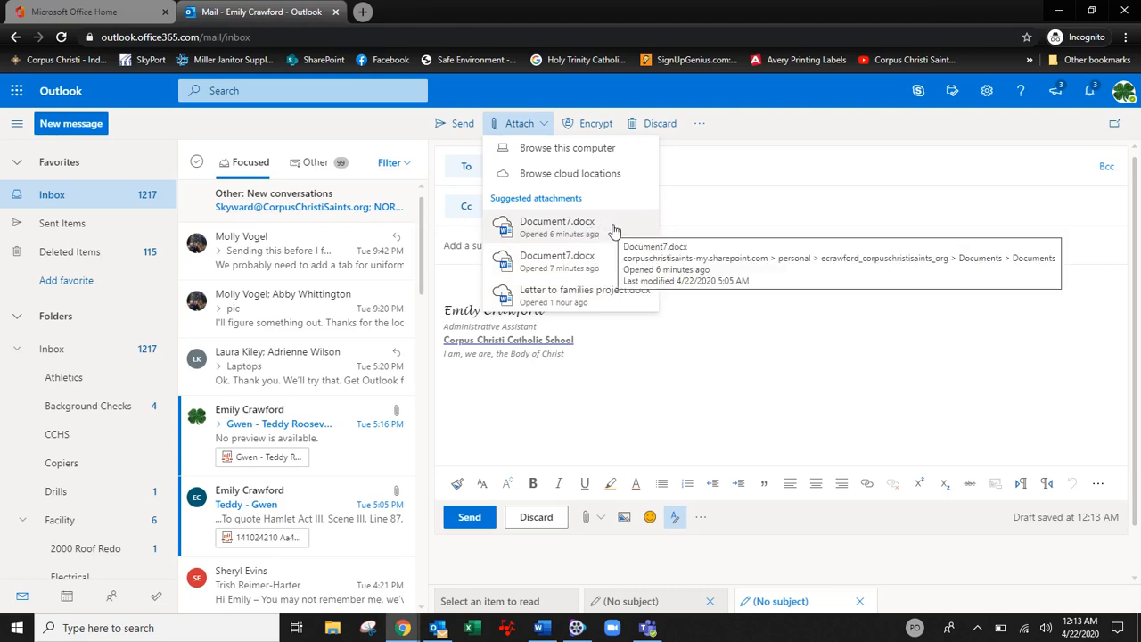
{"action": "left_click", "coordinate": [586, 177]}
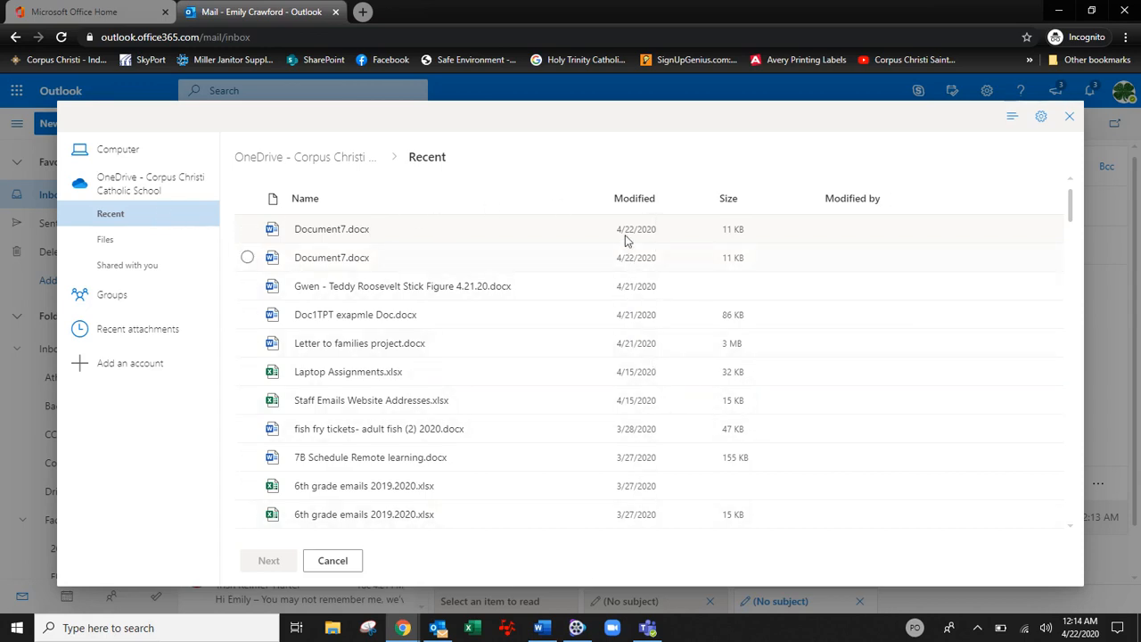
{"action": "left_click", "coordinate": [332, 232]}
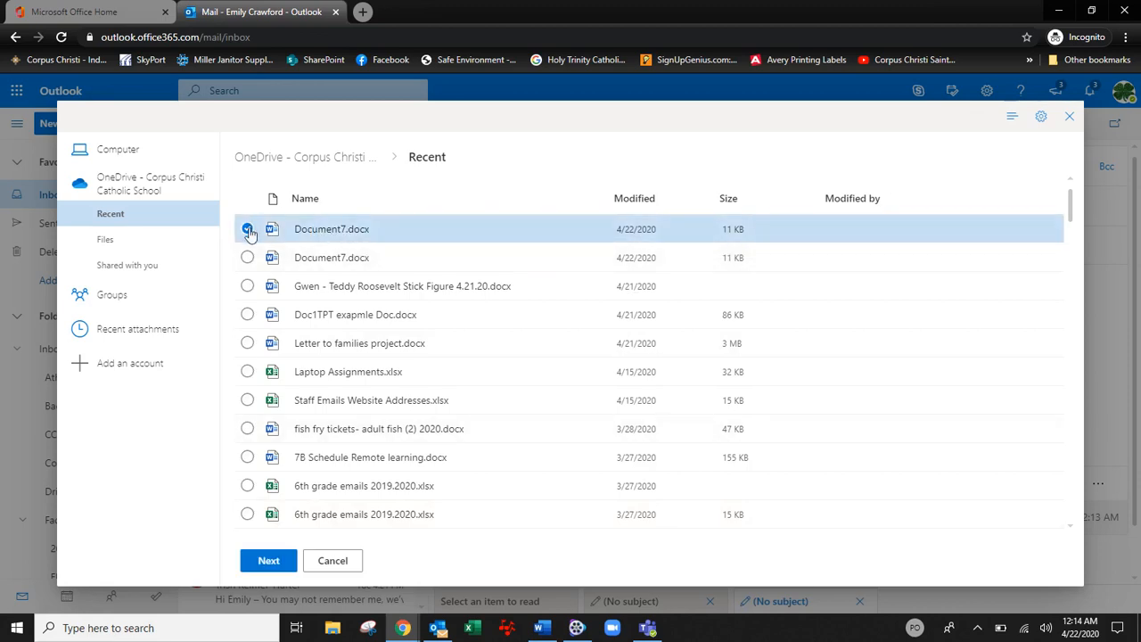
{"action": "left_click", "coordinate": [266, 564]}
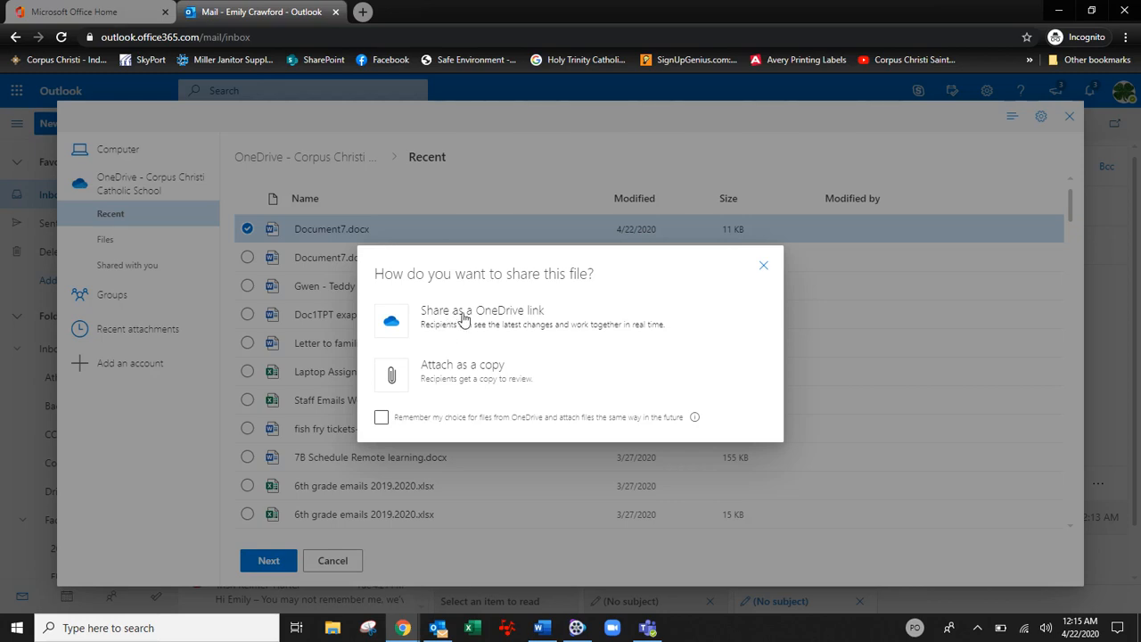
{"action": "left_click", "coordinate": [398, 378]}
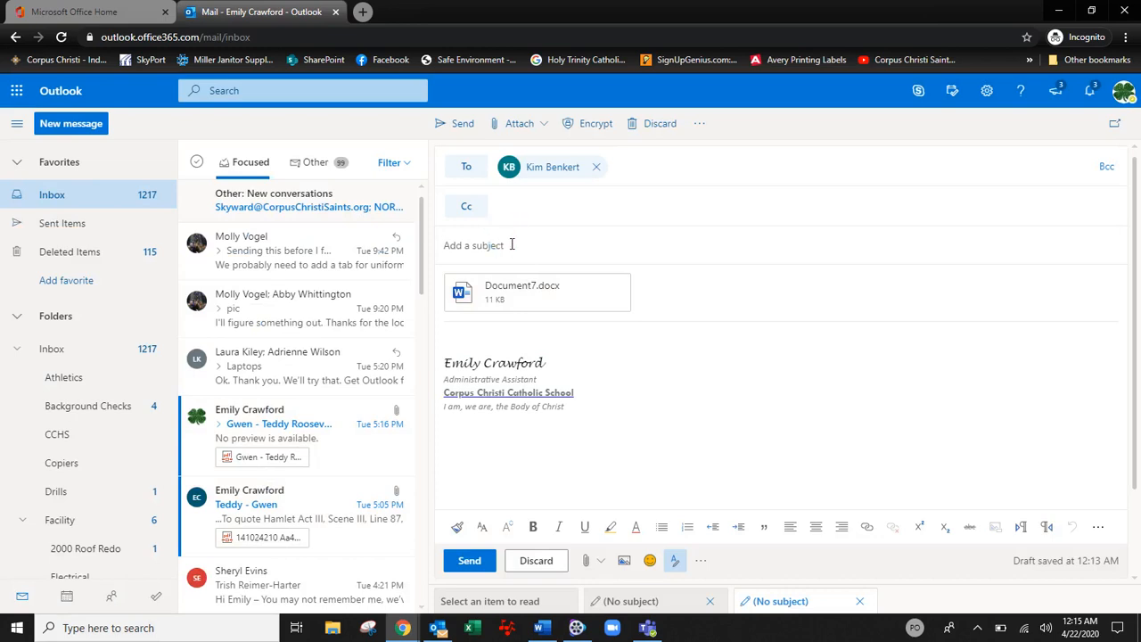
Enter the message subject "Testing OneDrive Attachment to Email".
{"action": "type", "text": "Testing"}
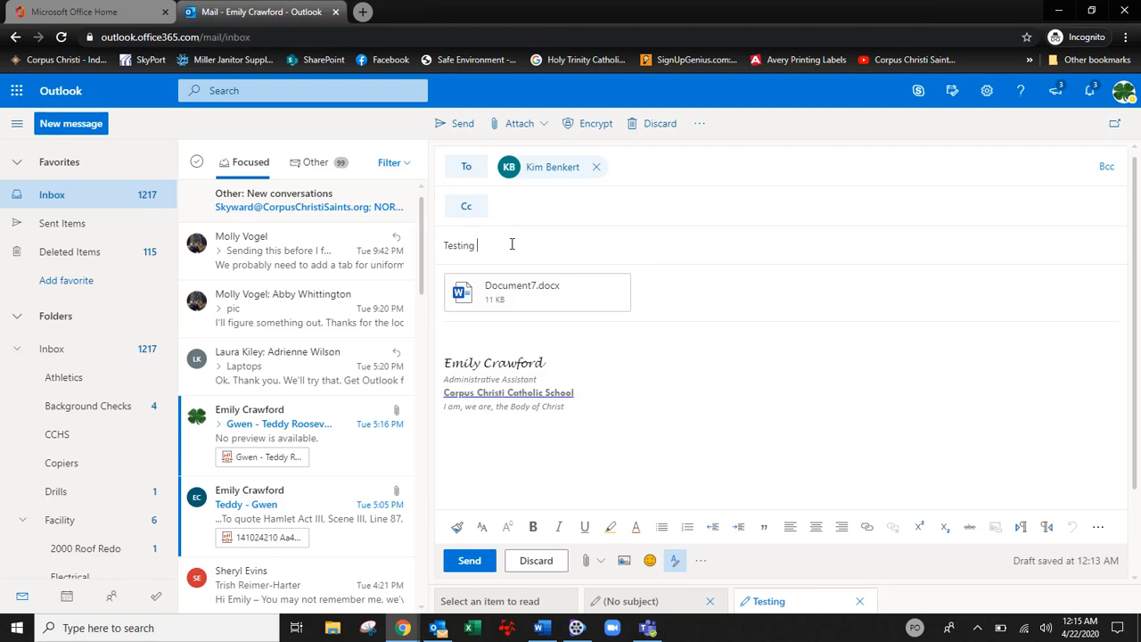
{"action": "type", "text": " OneDrive"}
{"action": "type", "text": "Attachmn"}
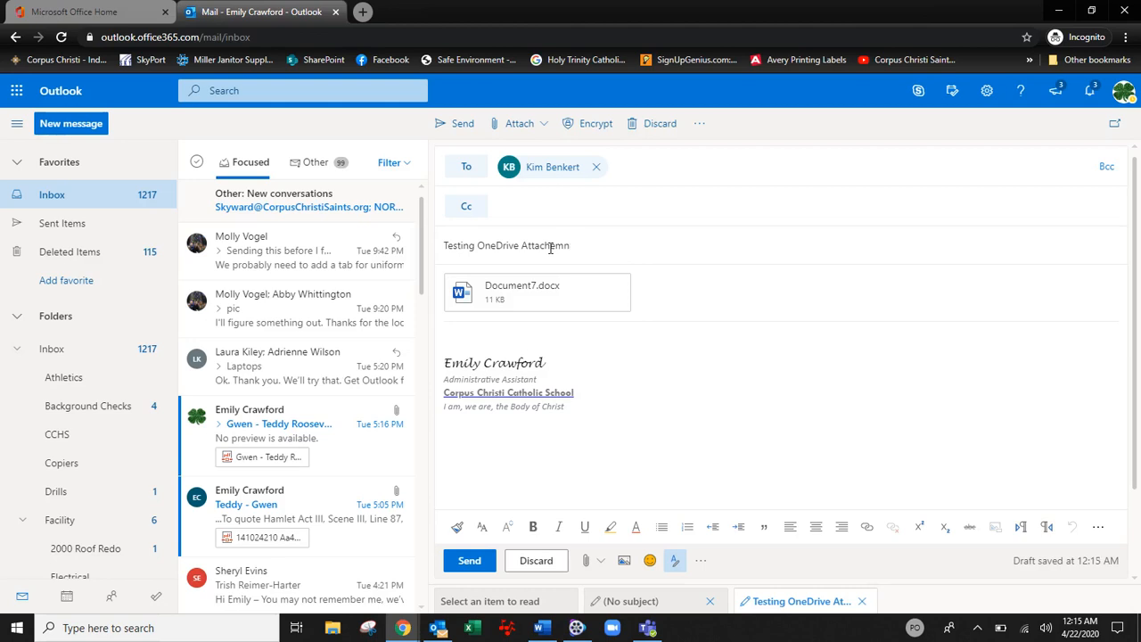
{"action": "key", "text": "BackSpace"}
{"action": "key", "text": "BackSpace"}
{"action": "type", "text": "ment to Email"}
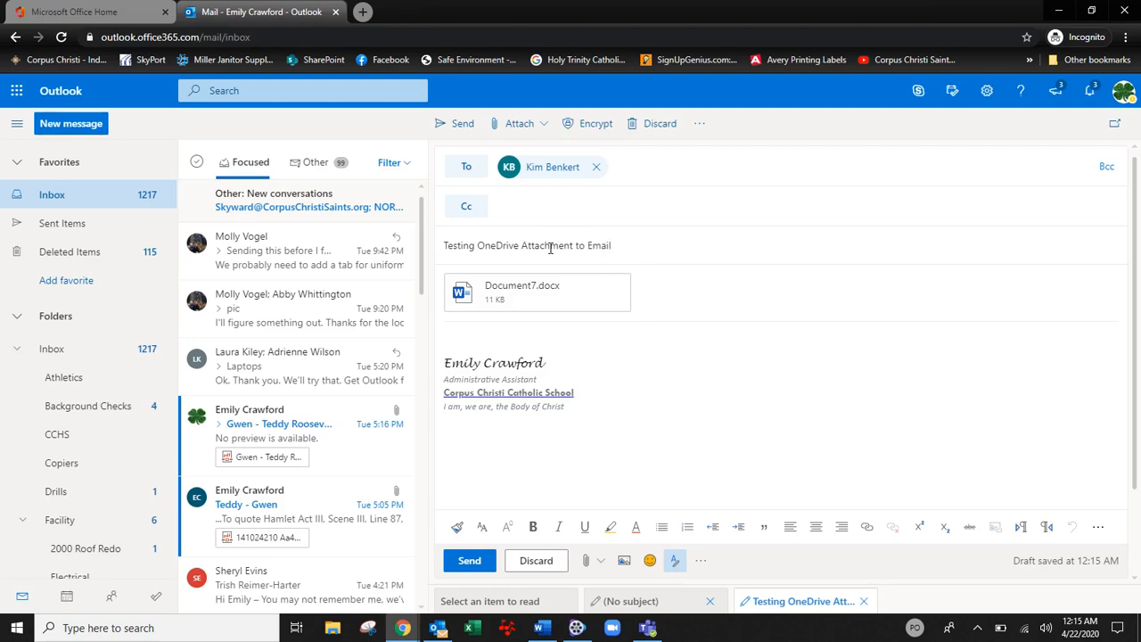
Write "Hi! Here is my assignment." above the signature in the message body, and close the mail page without sending.
{"action": "left_click", "coordinate": [549, 328]}
{"action": "type", "text": "Hi!"}
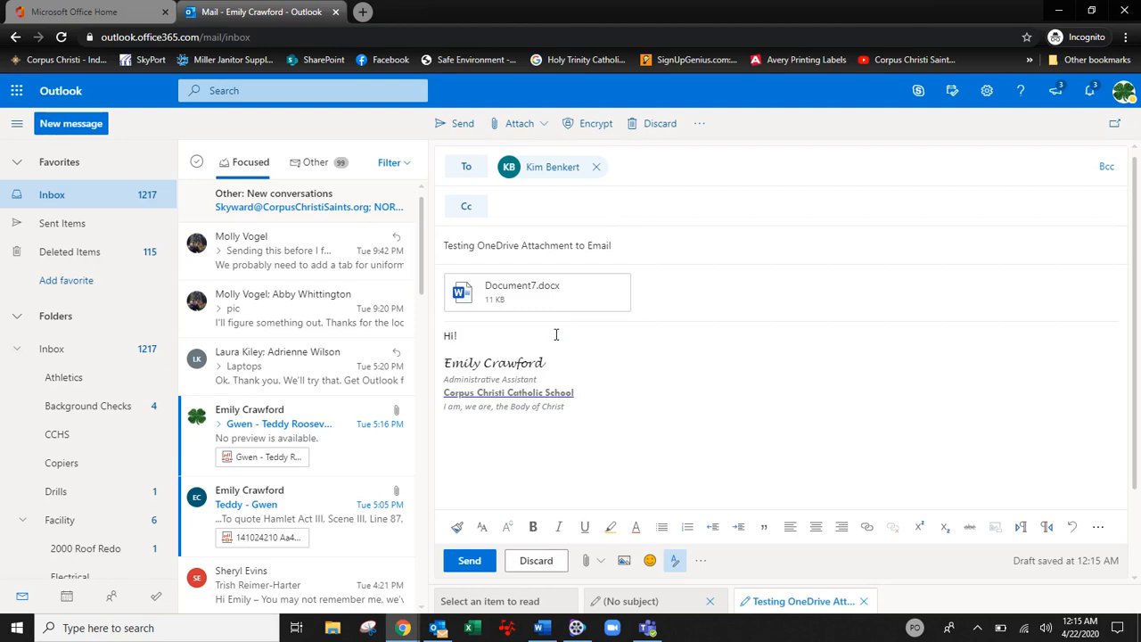
{"action": "type", "text": " Here is m"}
{"action": "type", "text": "y assigm"}
{"action": "type", "text": "nment"}
{"action": "type", "text": "."}
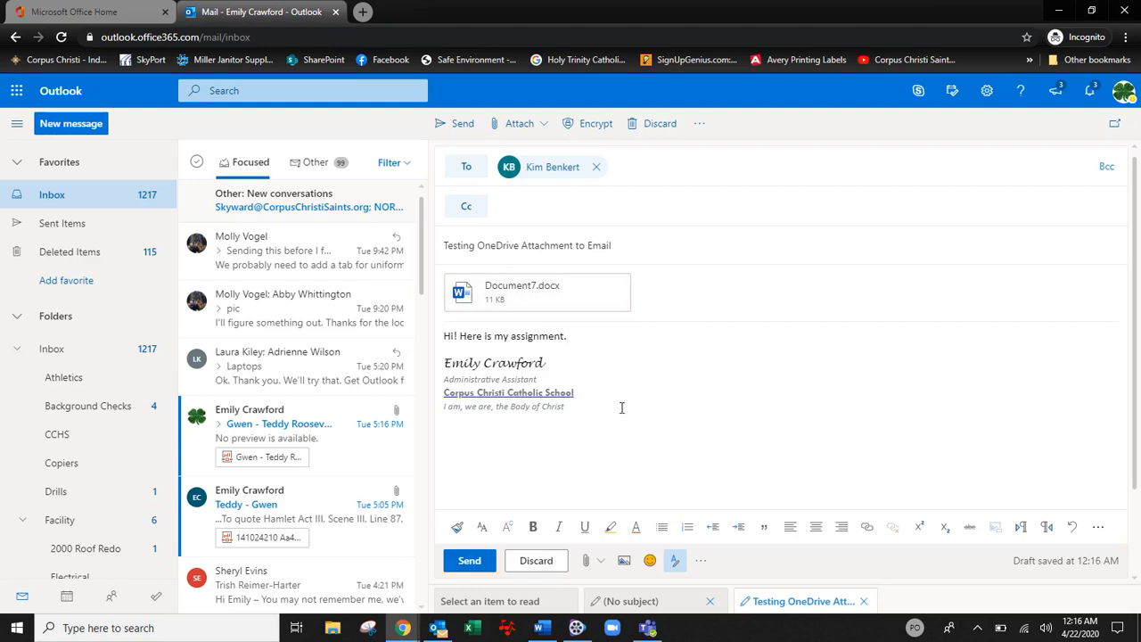
{"action": "left_click", "coordinate": [335, 12]}
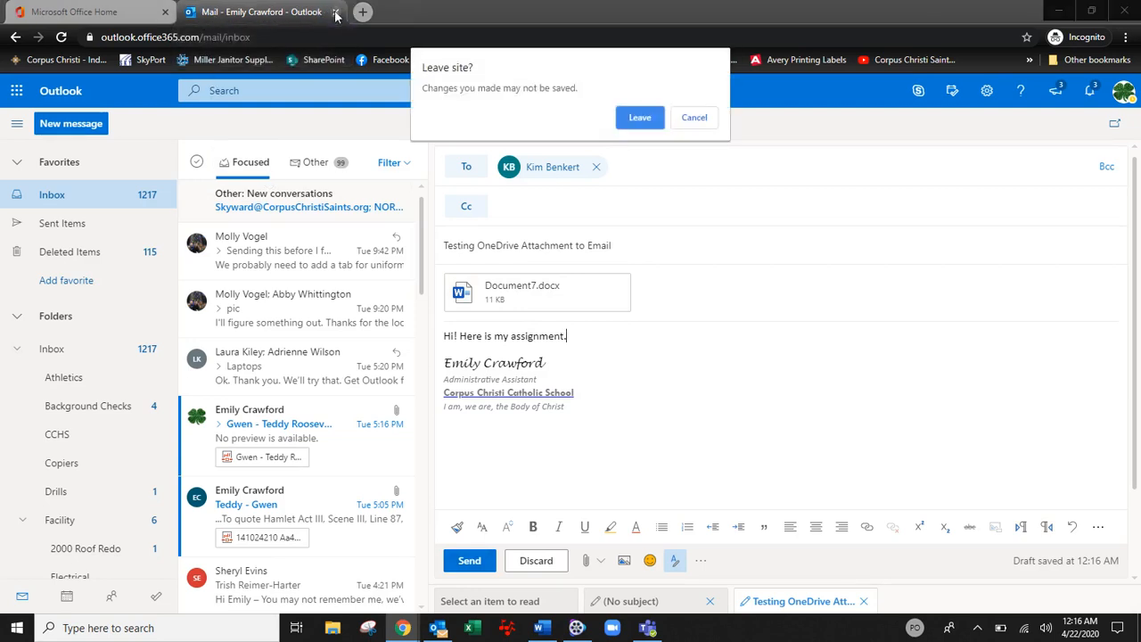
{"action": "left_click", "coordinate": [635, 116]}
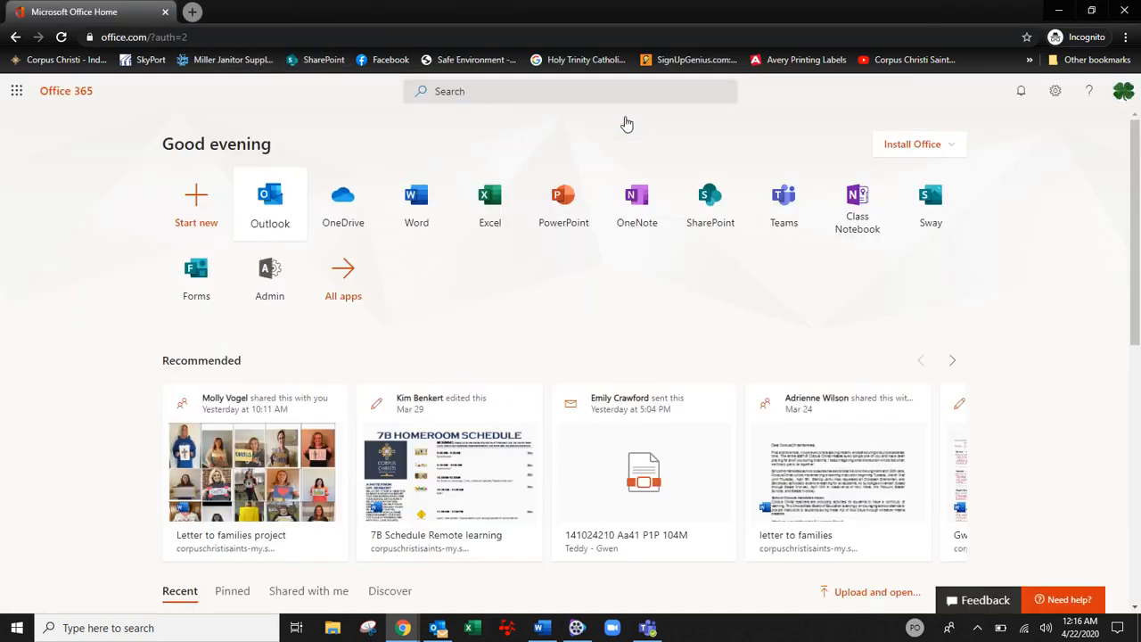
Switch to OneDrive, open the Documents folder and sort its files by modified date from newer to older.
{"action": "left_click", "coordinate": [346, 207]}
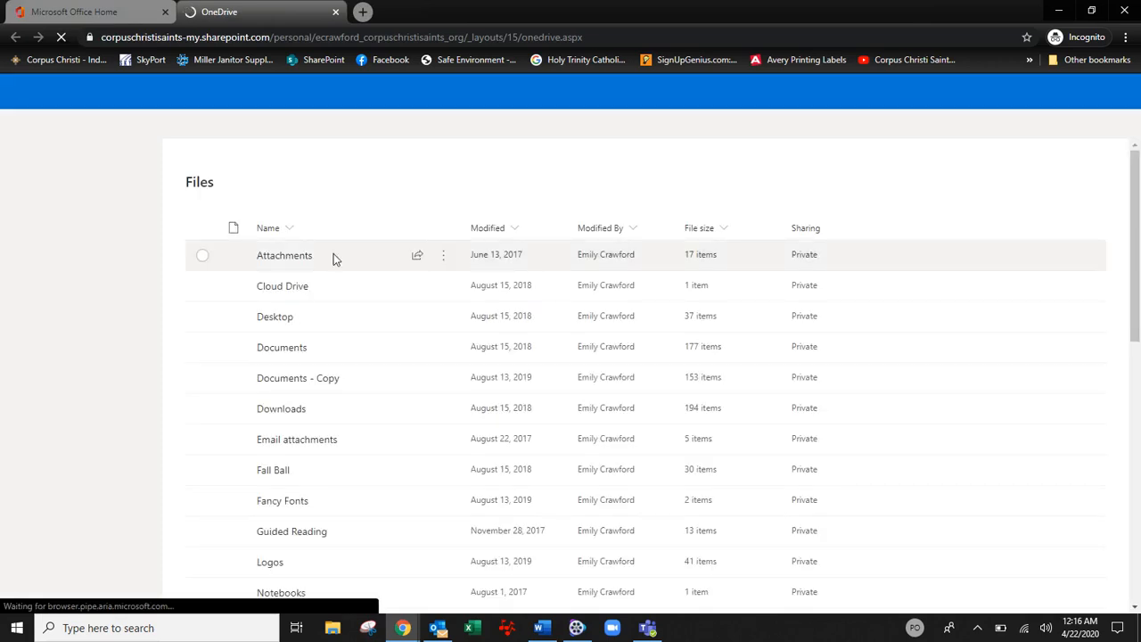
{"action": "left_click", "coordinate": [276, 355]}
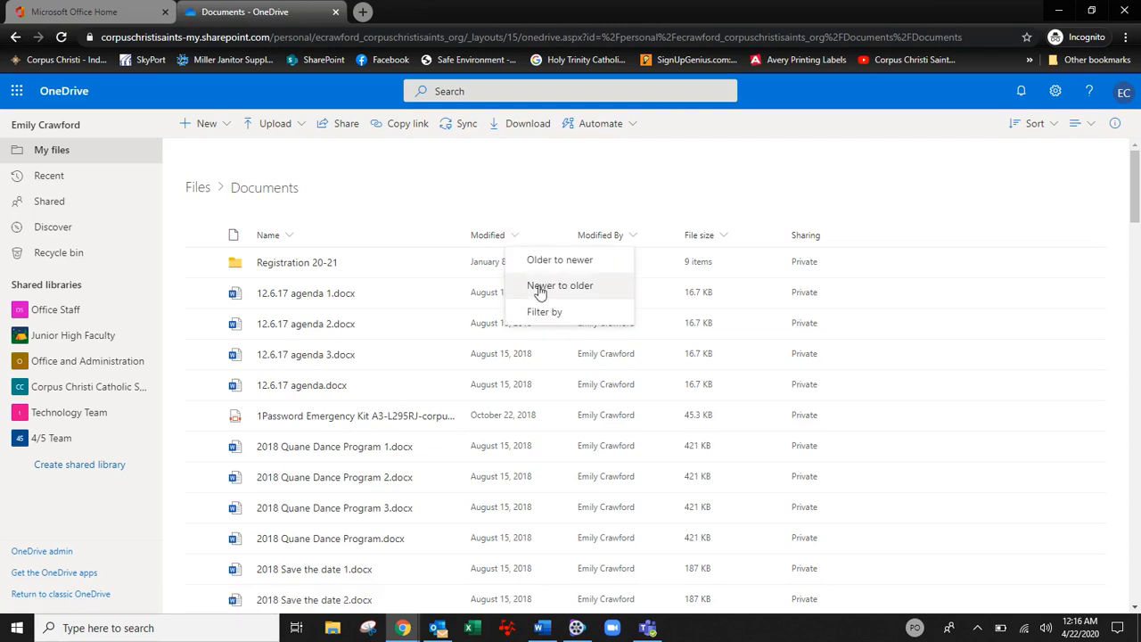
{"action": "left_click", "coordinate": [538, 288]}
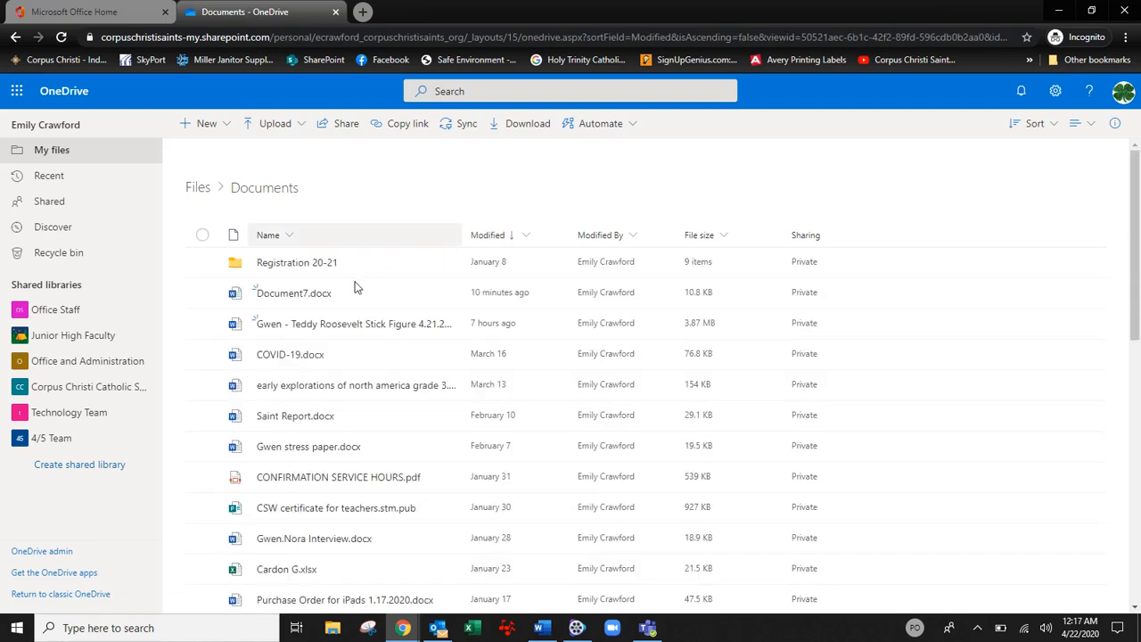
Share Document7.docx with the teacher's contact by creating an Outlook message that contains its edit link.
{"action": "mouse_move", "coordinate": [306, 301]}
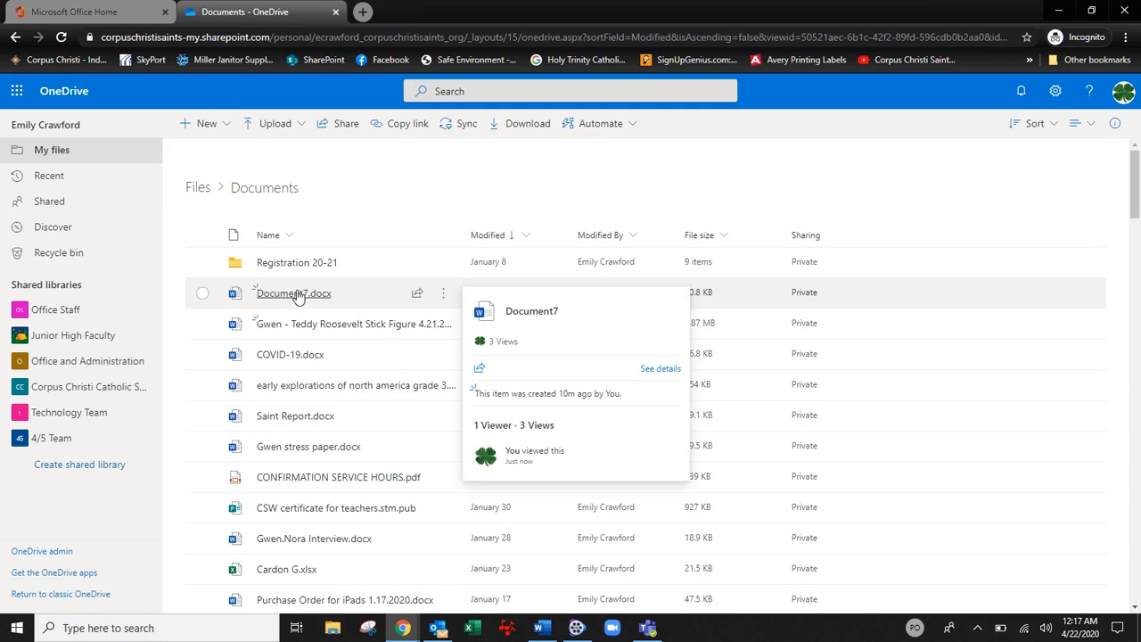
{"action": "left_click", "coordinate": [418, 297]}
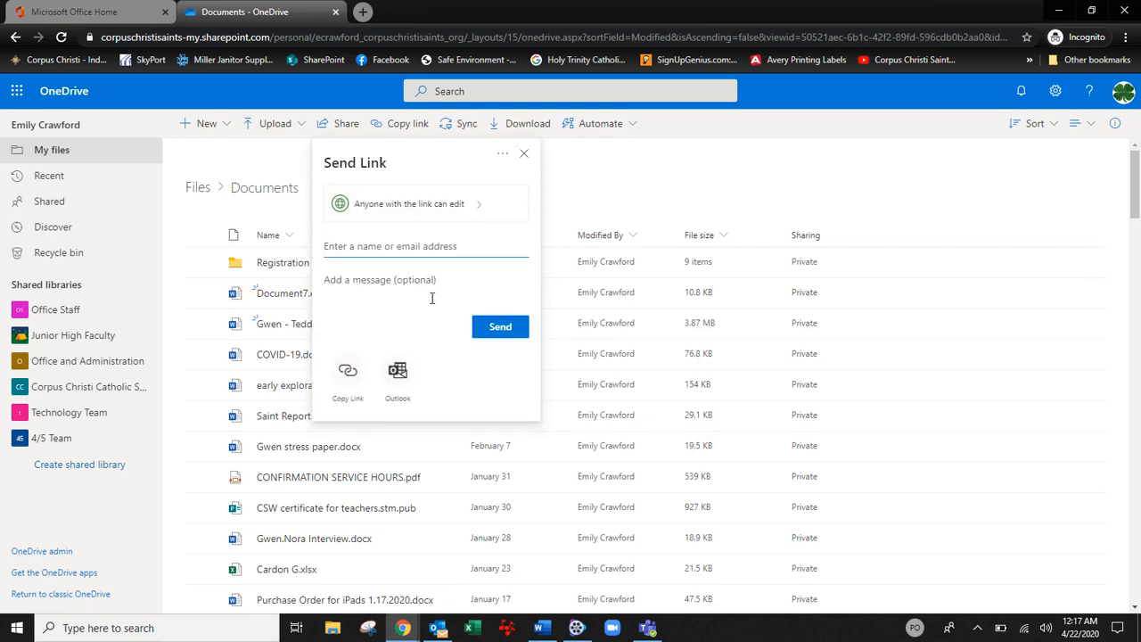
{"action": "left_click", "coordinate": [369, 251]}
{"action": "type", "text": "kben"}
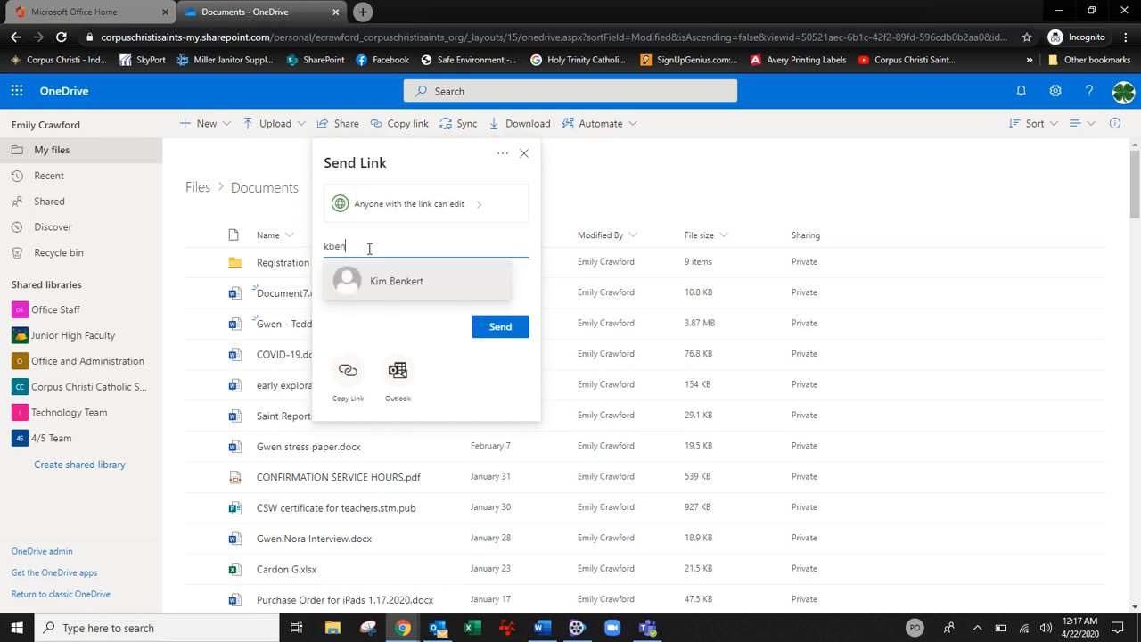
{"action": "left_click", "coordinate": [385, 282]}
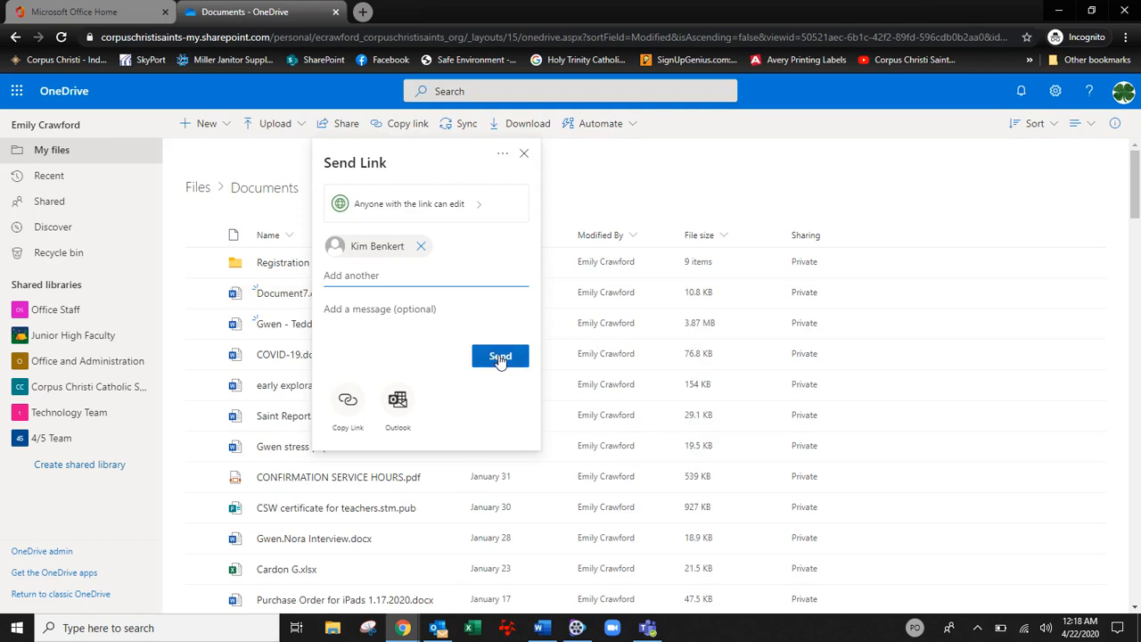
{"action": "left_click", "coordinate": [398, 404]}
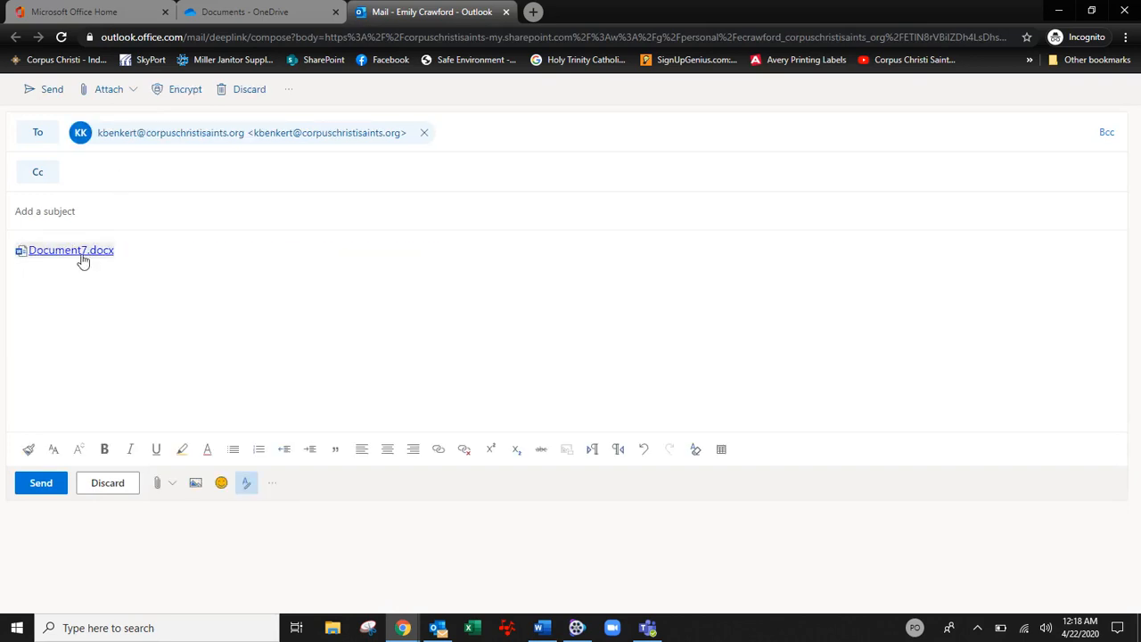
{"action": "left_click", "coordinate": [75, 208]}
{"action": "type", "text": "Testing Document Sending to "}
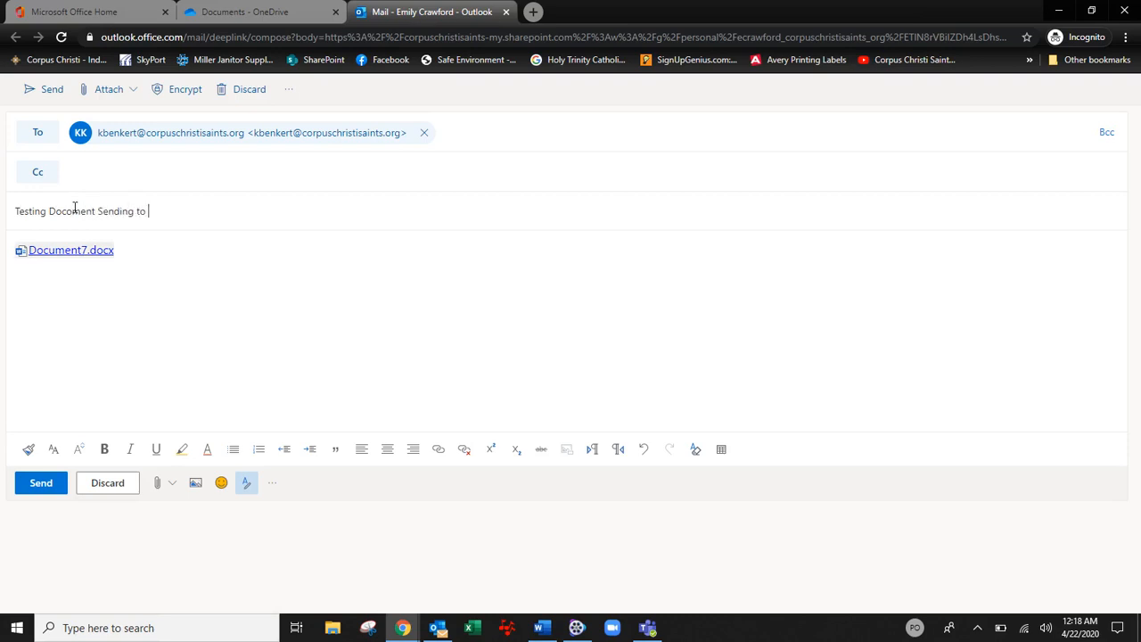
{"action": "type", "text": "Teacher"}
{"action": "left_click", "coordinate": [75, 213]}
{"action": "key", "text": "BackSpace"}
{"action": "type", "text": "u"}
{"action": "key", "text": "BackSpace"}
{"action": "key", "text": "BackSpace"}
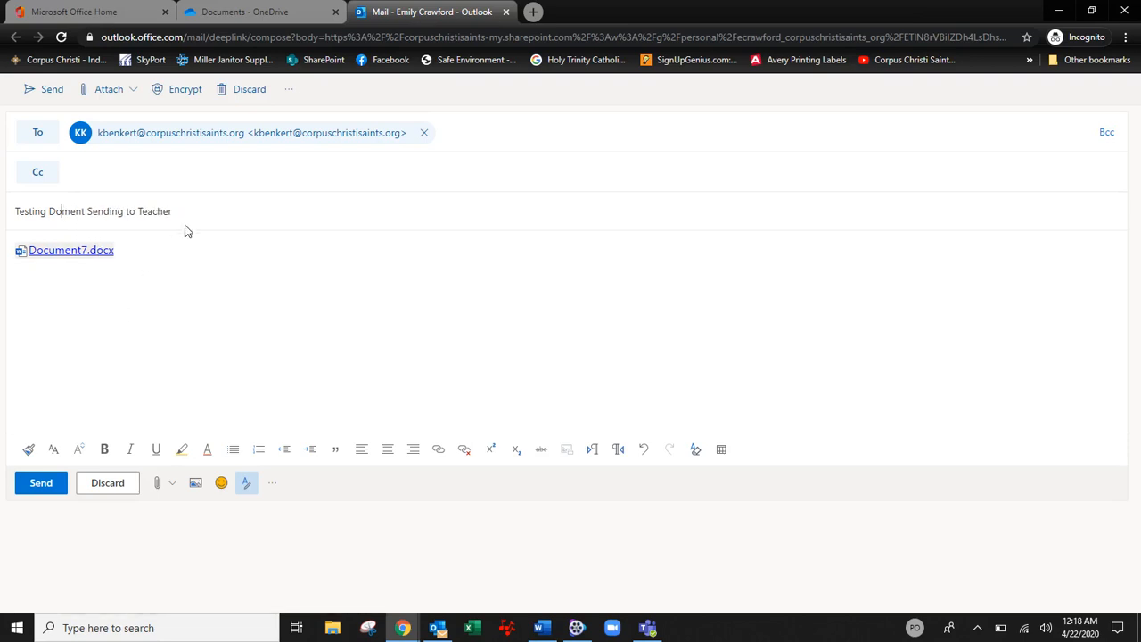
{"action": "left_click", "coordinate": [186, 213]}
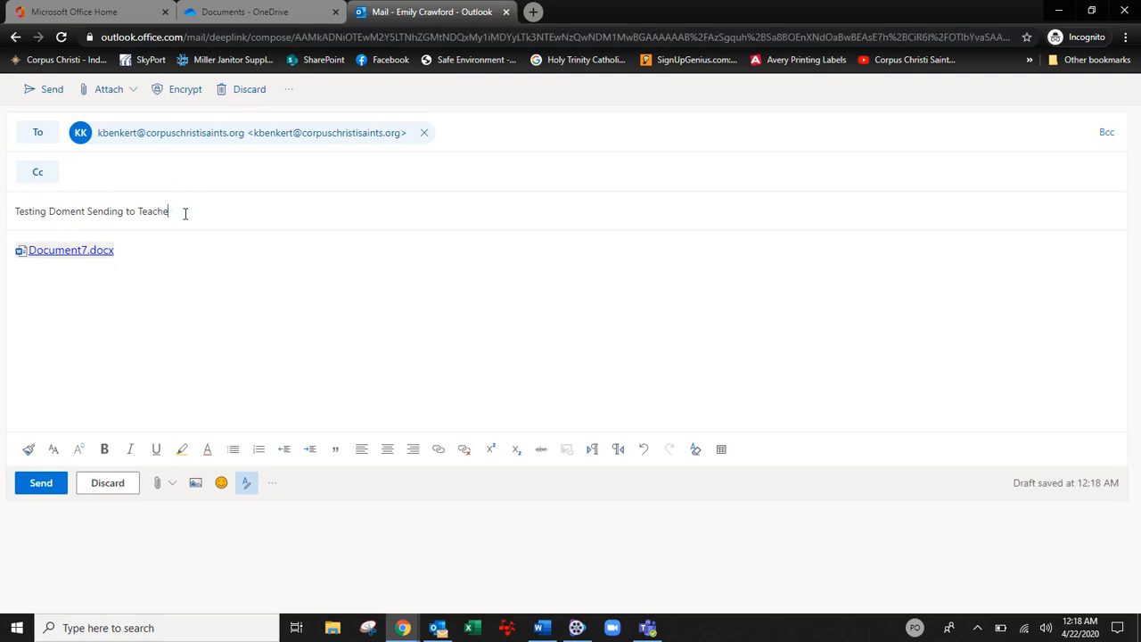
{"action": "key", "text": "BackSpace"}
{"action": "key", "text": "BackSpace"}
{"action": "key", "text": "BackSpace"}
{"action": "key", "text": "BackSpace"}
{"action": "key", "text": "BackSpace"}
{"action": "key", "text": "BackSpace"}
{"action": "key", "text": "BackSpace"}
{"action": "key", "text": "BackSpace"}
{"action": "key", "text": "BackSpace"}
{"action": "key", "text": "BackSpace"}
{"action": "key", "text": "BackSpace"}
{"action": "key", "text": "BackSpace"}
{"action": "key", "text": "BackSpace"}
{"action": "key", "text": "BackSpace"}
{"action": "key", "text": "BackSpace"}
{"action": "key", "text": "BackSpace"}
{"action": "key", "text": "BackSpace"}
{"action": "key", "text": "BackSpace"}
{"action": "key", "text": "BackSpace"}
{"action": "key", "text": "BackSpace"}
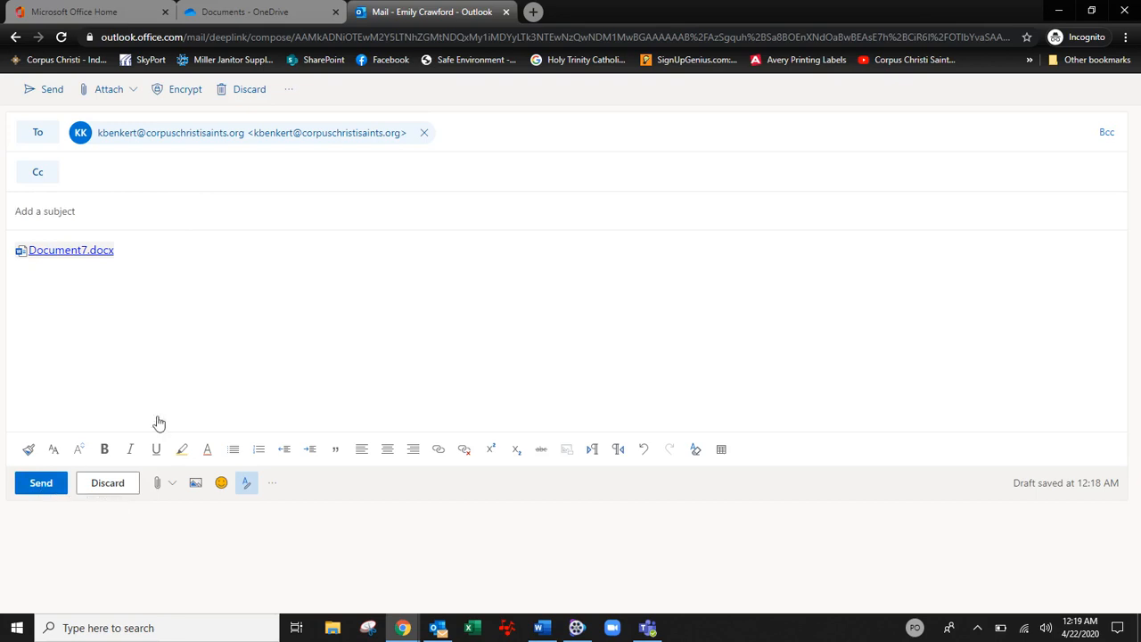
Close the unsent Outlook message and the OneDrive page to return to the Office 365 home page.
{"action": "left_click", "coordinate": [506, 15]}
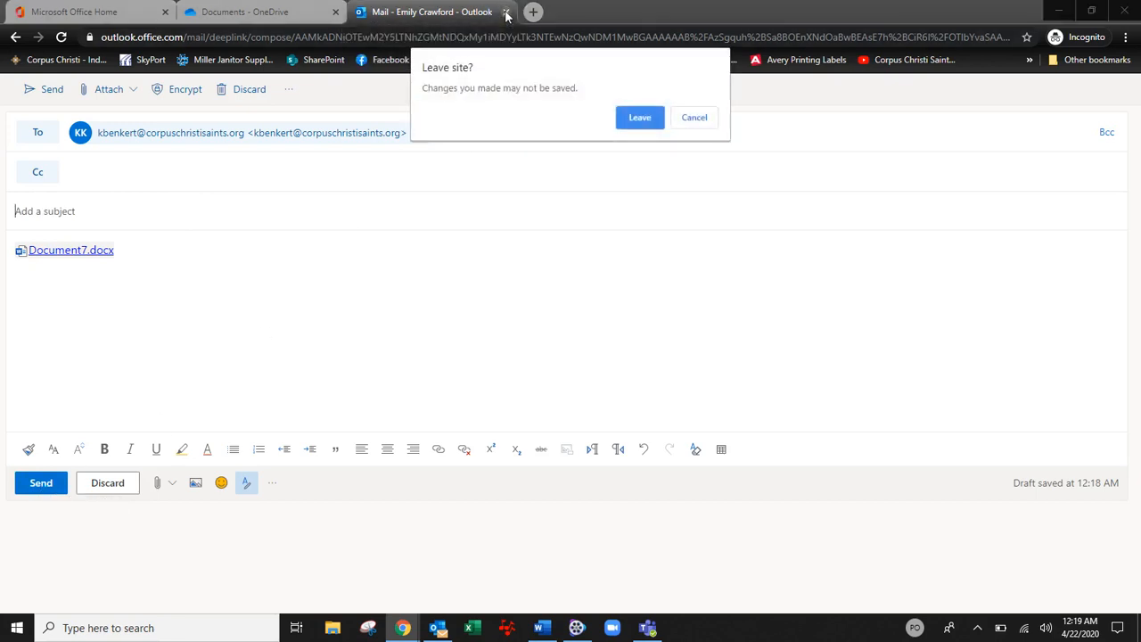
{"action": "left_click", "coordinate": [639, 118]}
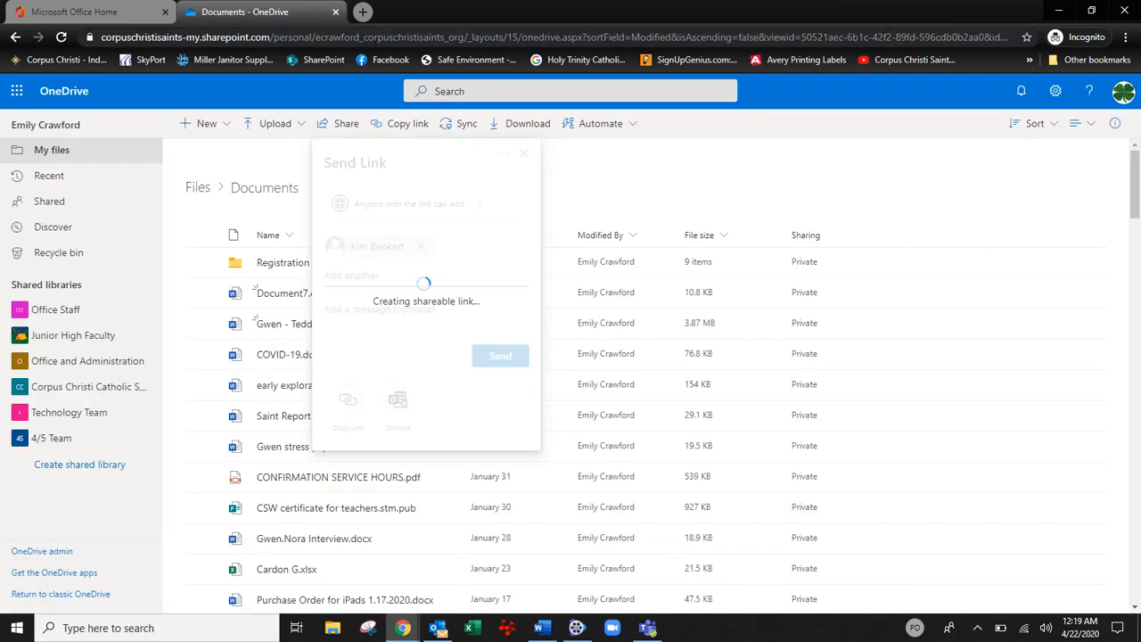
{"action": "left_click", "coordinate": [335, 12]}
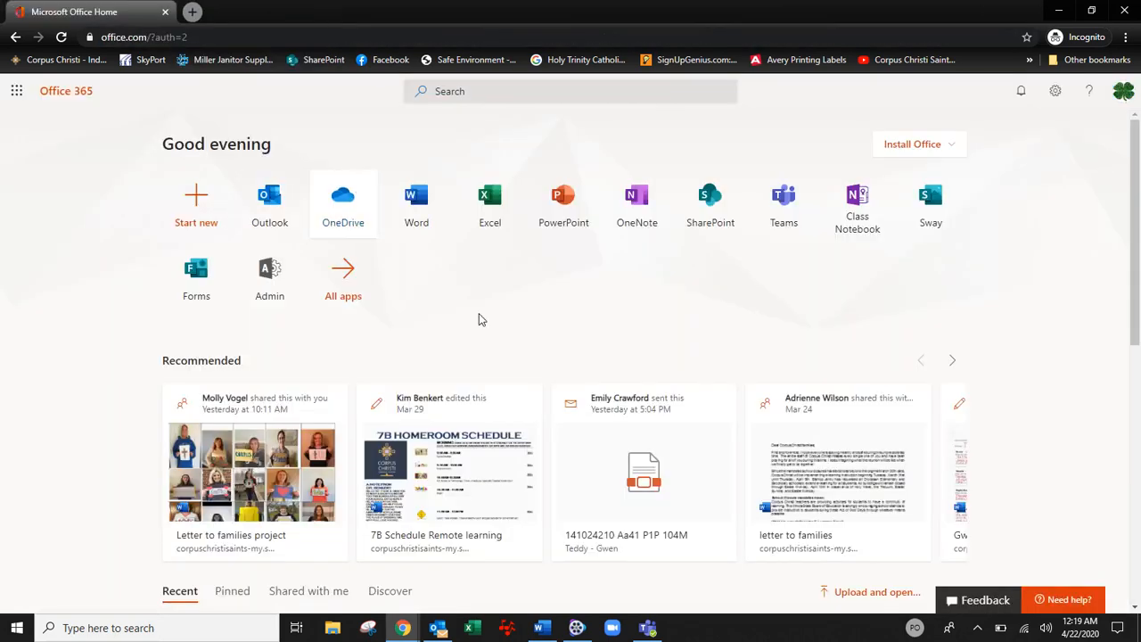